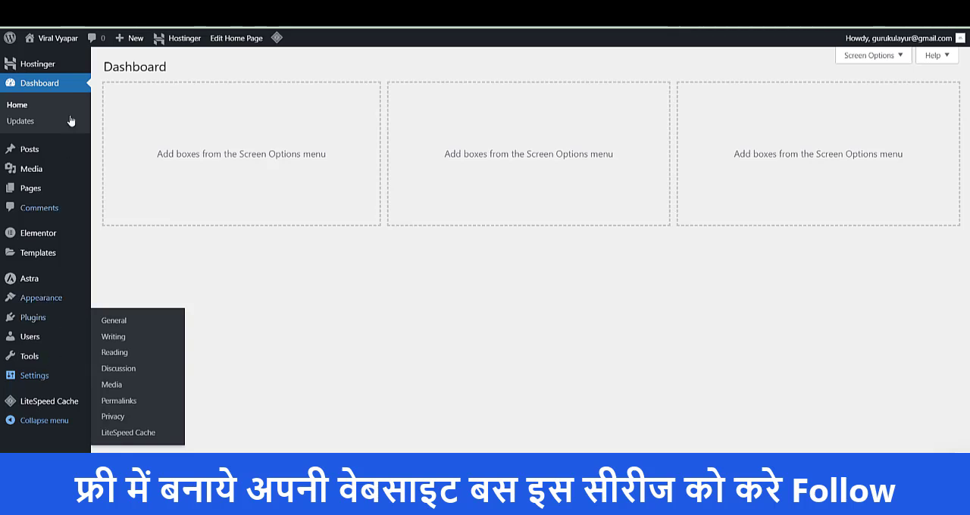
# - Open the site's General settings and check the site title
pyautogui.moveTo(40, 361)
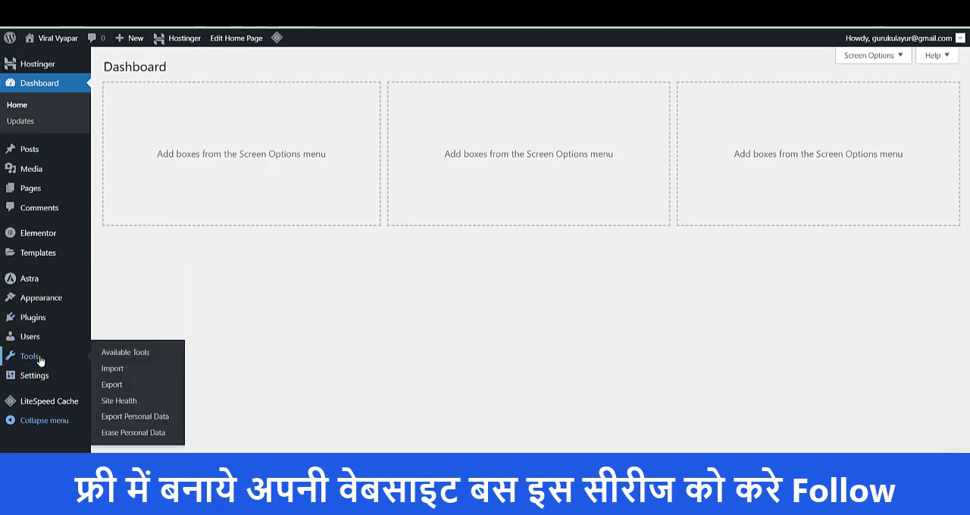
pyautogui.moveTo(44, 378)
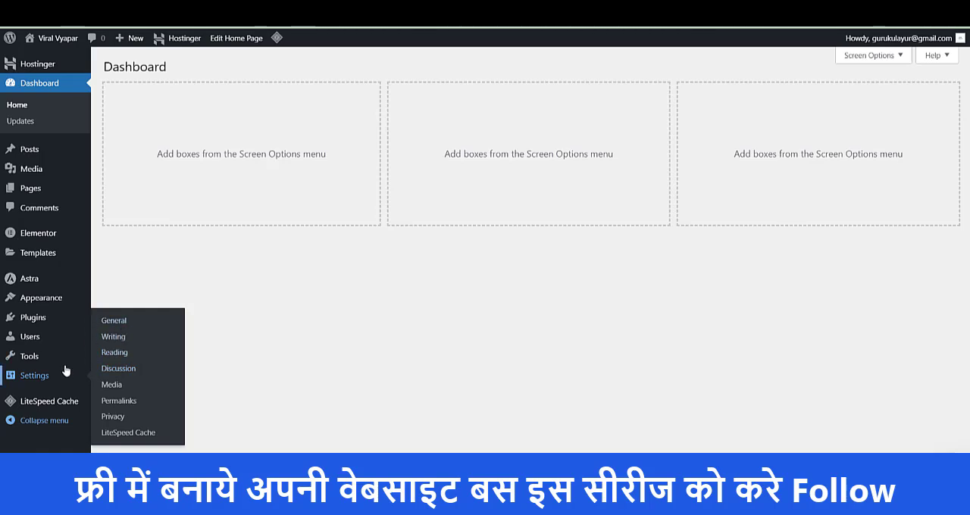
pyautogui.click(115, 322)
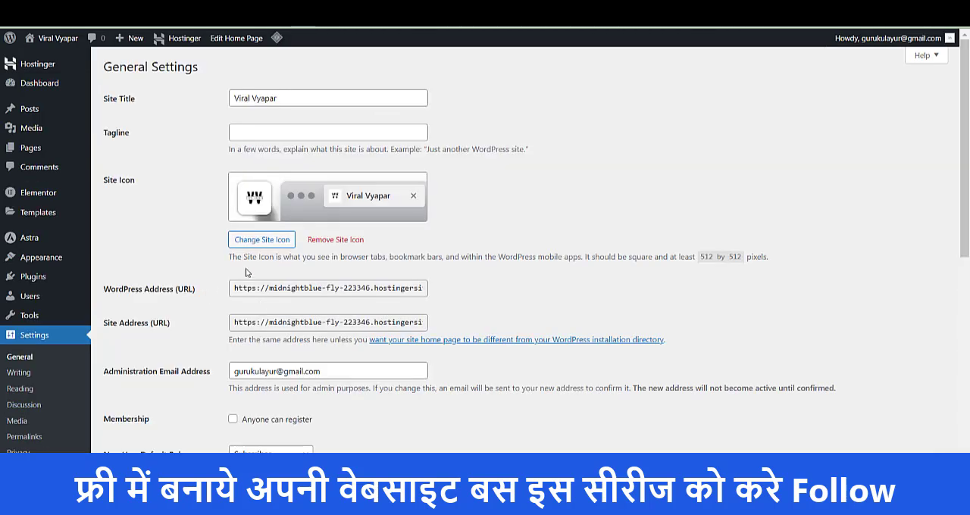
pyautogui.click(298, 96)
pyautogui.moveTo(298, 96); pyautogui.dragTo(231, 99)
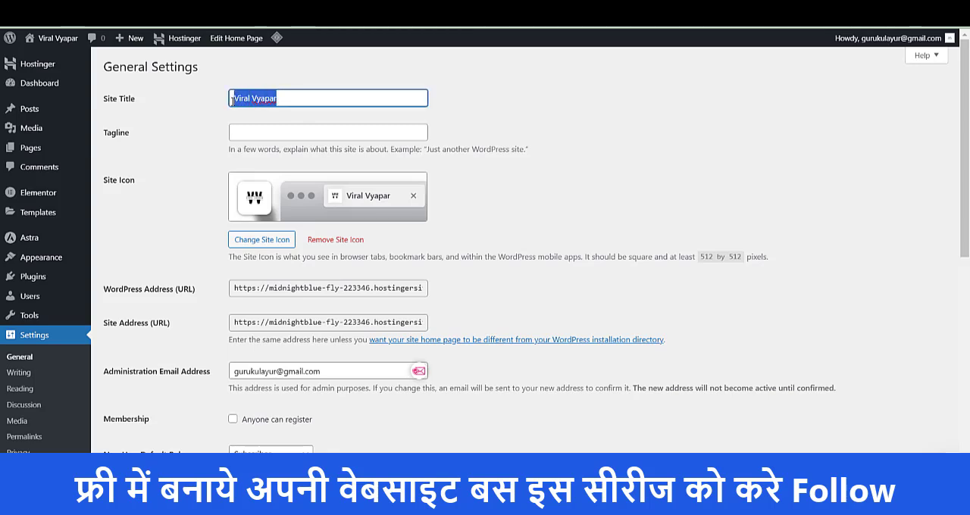
pyautogui.click(268, 99)
# - Set the site tagline to "A Digital Marketing Agency"
pyautogui.click(266, 133)
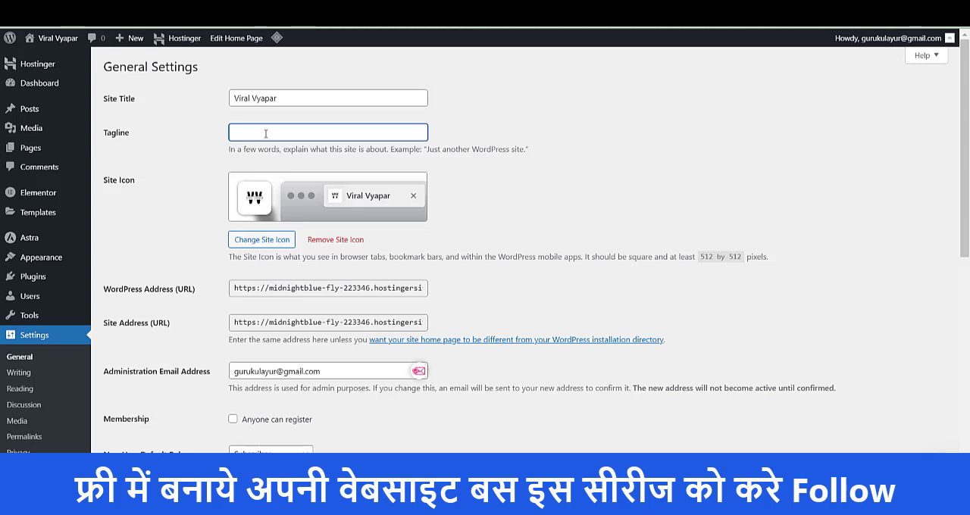
pyautogui.write('A Digital')
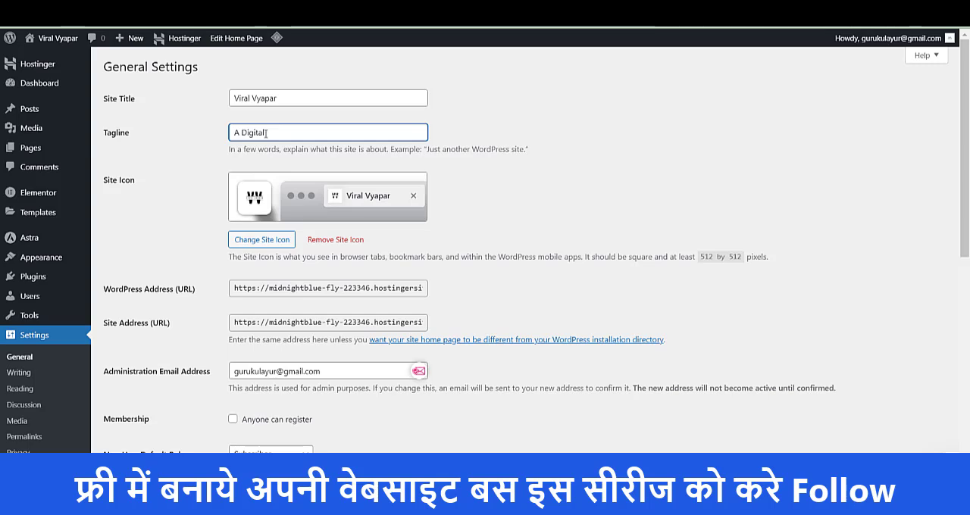
pyautogui.write(' G')
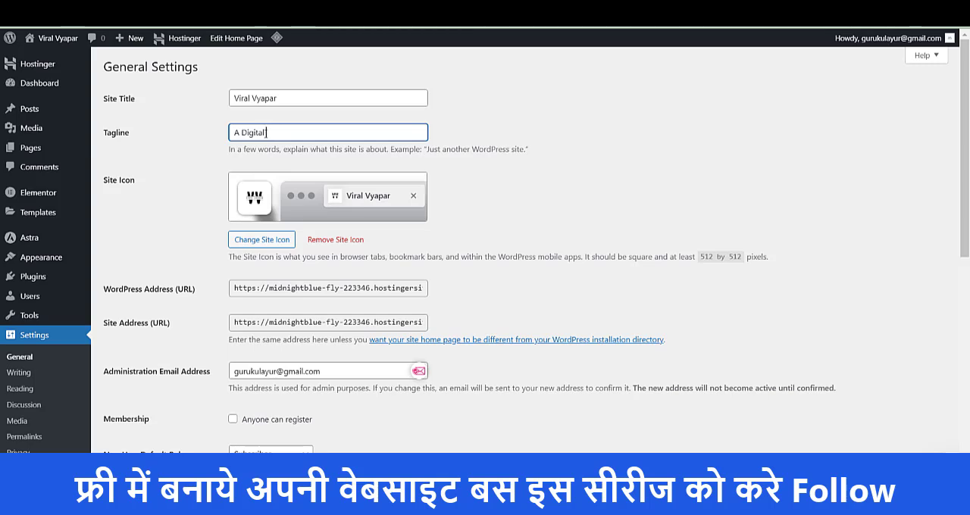
pyautogui.write('arketing Ageny')
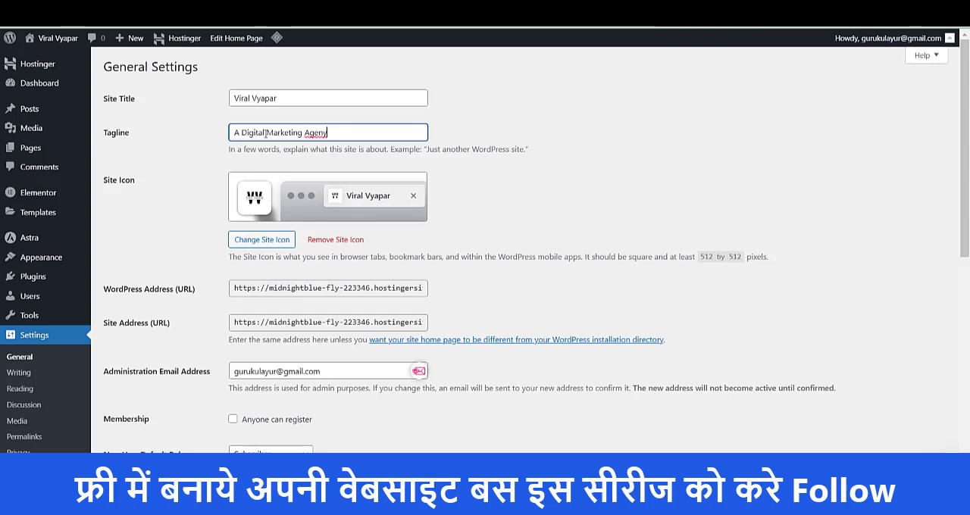
pyautogui.press('BackSpace')
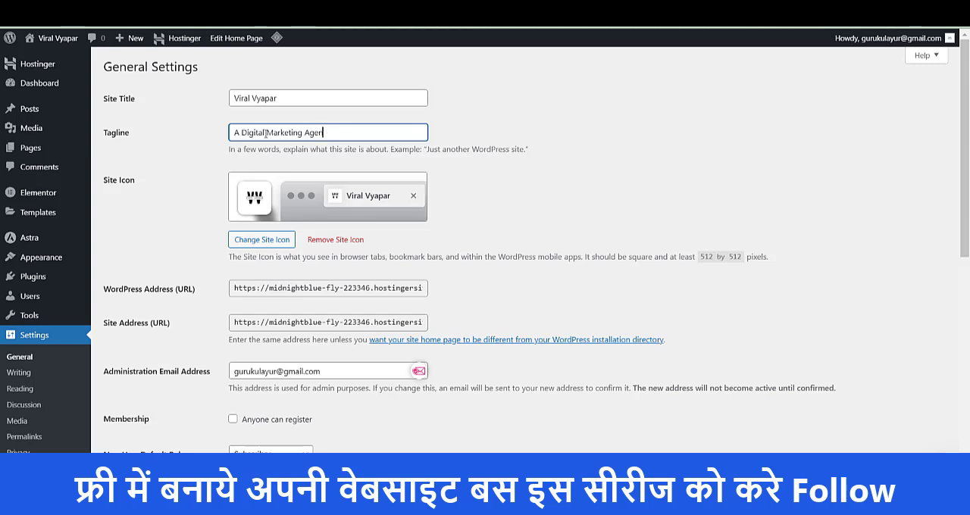
pyautogui.click(612, 173)
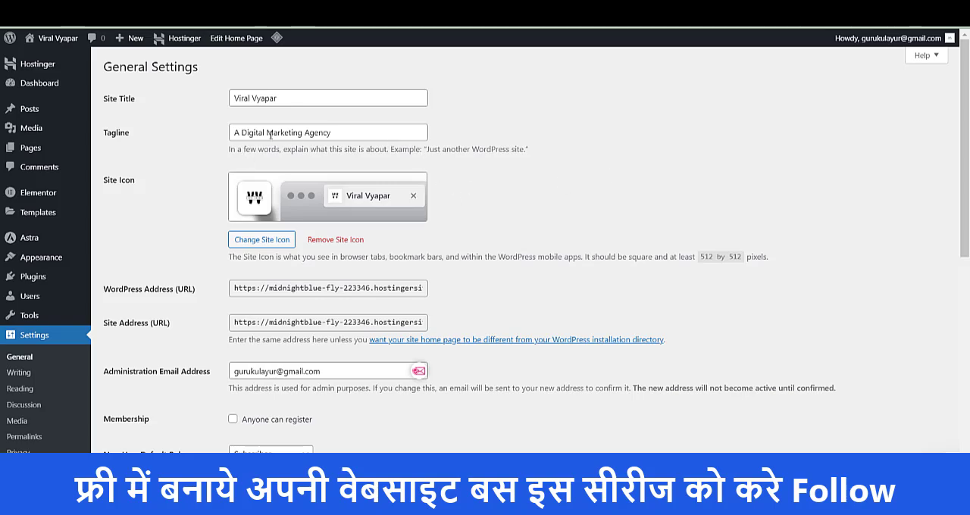
# - Review the site icon, WordPress address, site address and administration email in the General settings
pyautogui.scroll(-2, 204, 156)
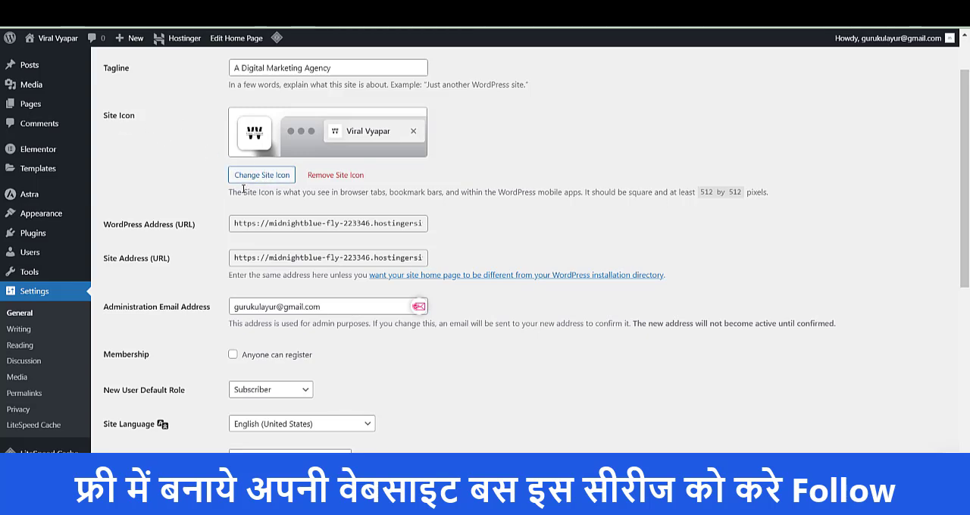
pyautogui.scroll(-1, 243, 189)
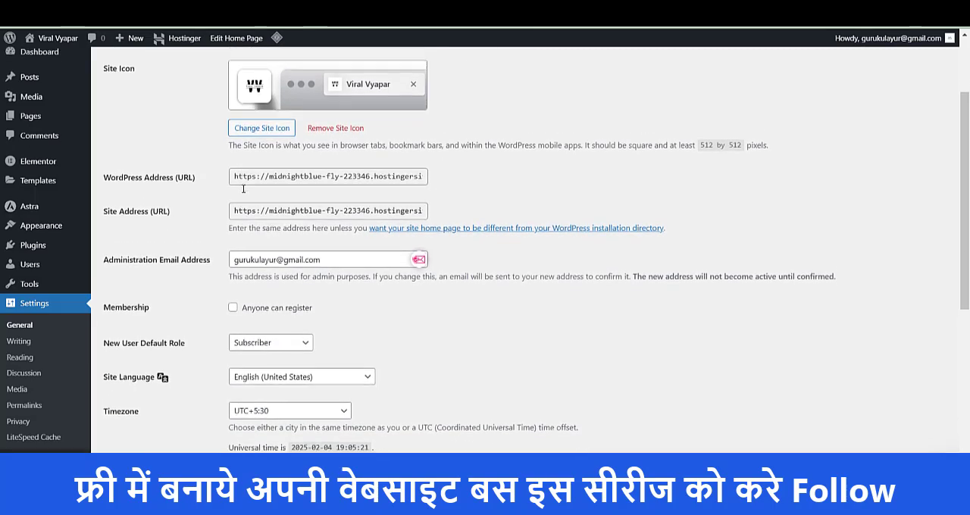
pyautogui.scroll(-1, 243, 189)
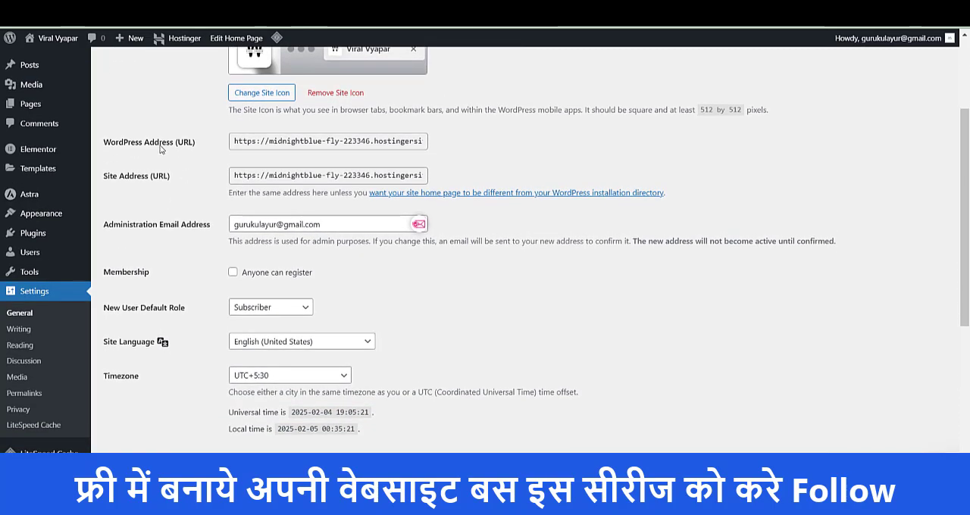
pyautogui.tripleClick(264, 143)
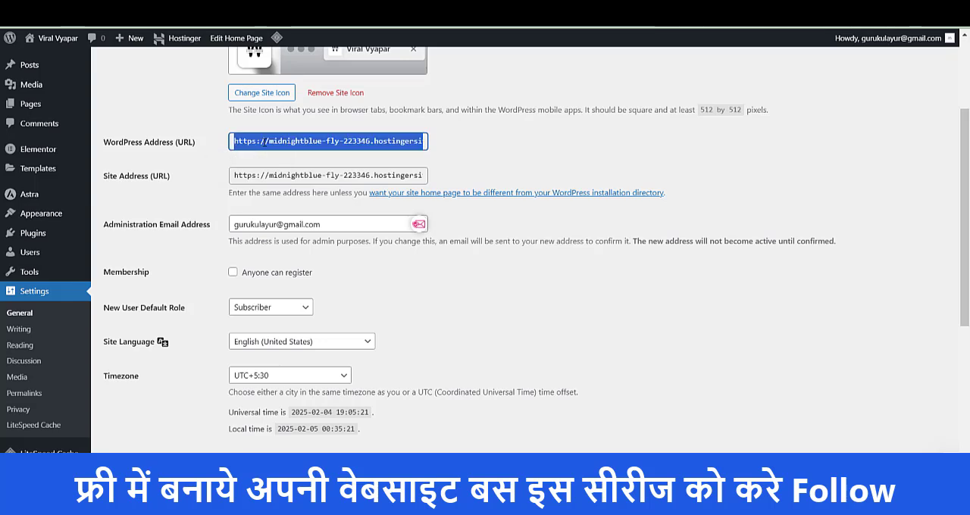
pyautogui.tripleClick(272, 176)
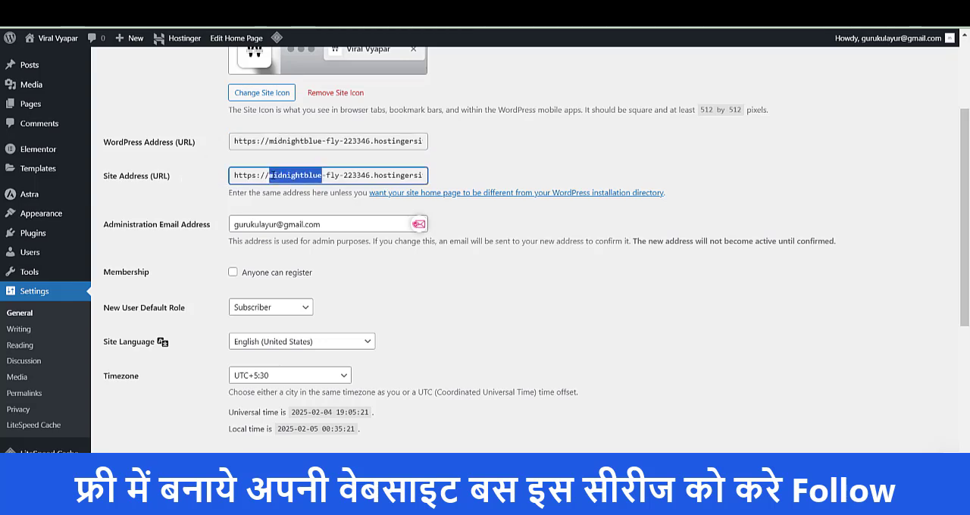
pyautogui.click(439, 300)
pyautogui.scroll(-2, 368, 228)
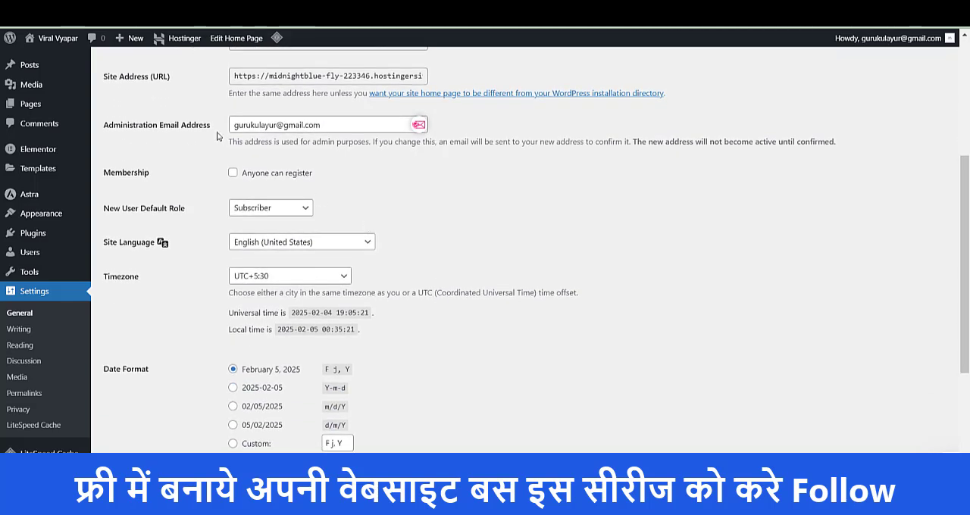
pyautogui.click(288, 126)
pyautogui.tripleClick(291, 126)
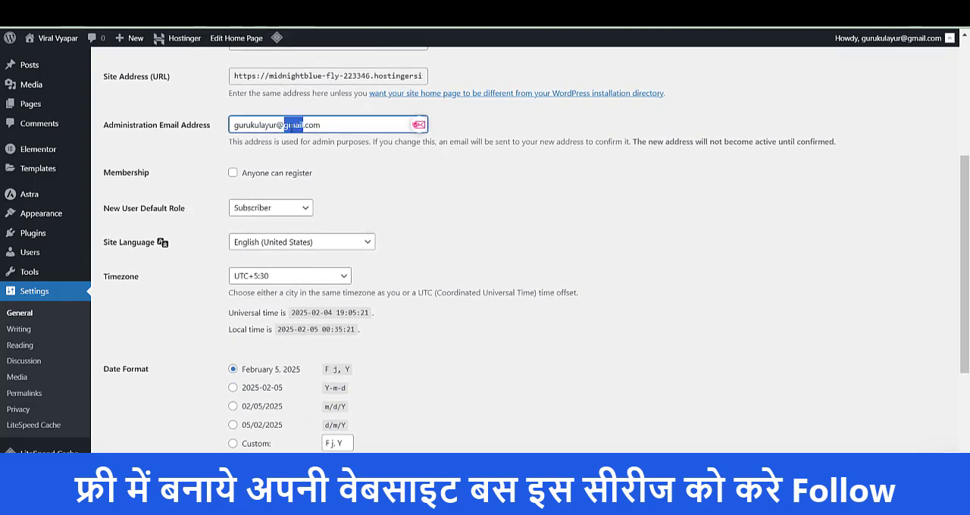
pyautogui.click(404, 229)
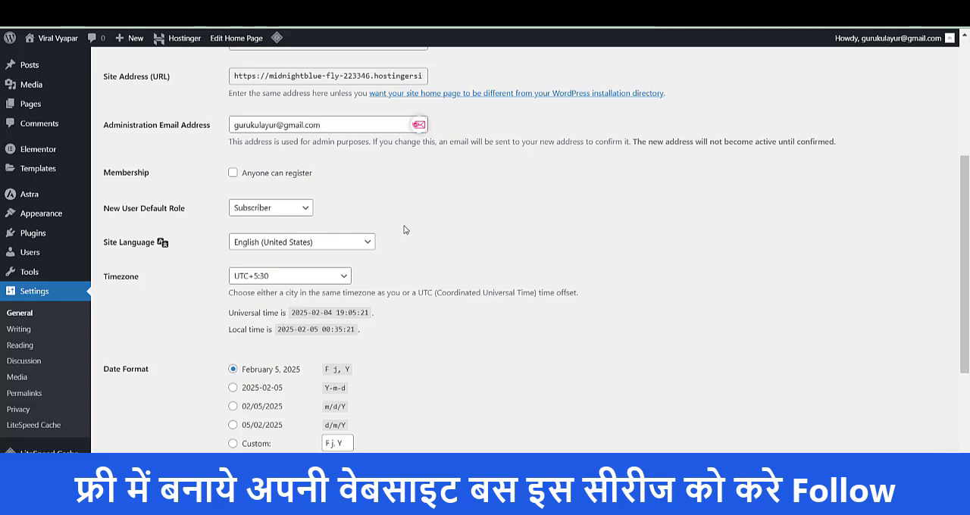
# - Look through the new user default roles, the timezone choices, and the date, time and week start options
pyautogui.scroll(-1, 405, 229)
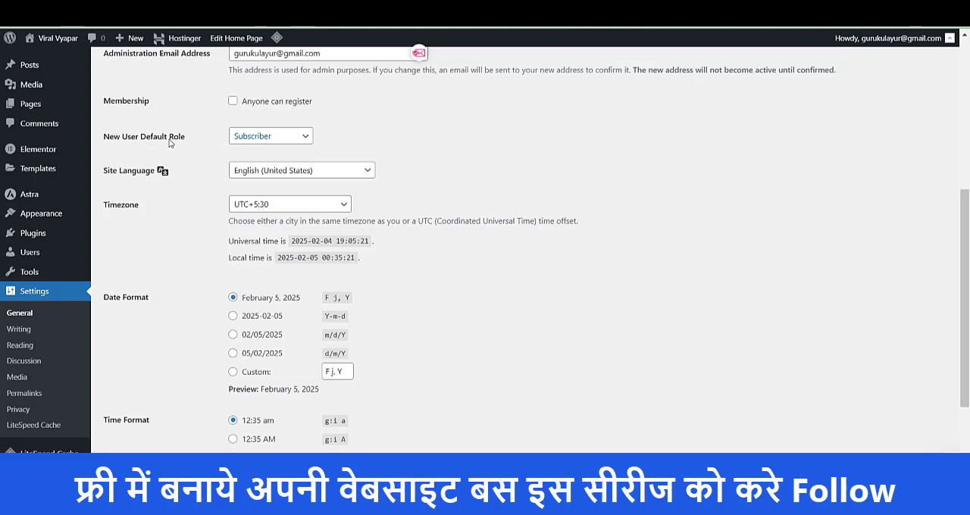
pyautogui.click(251, 141)
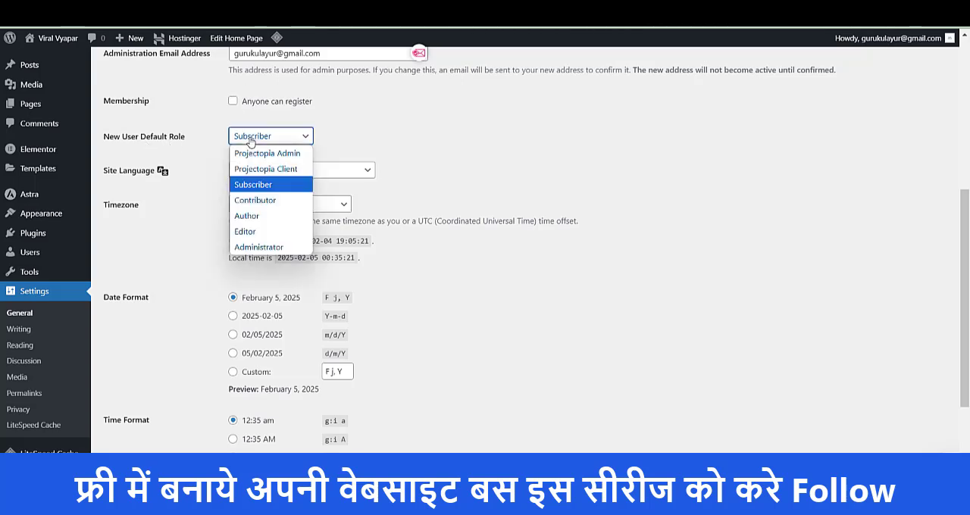
pyautogui.click(250, 141)
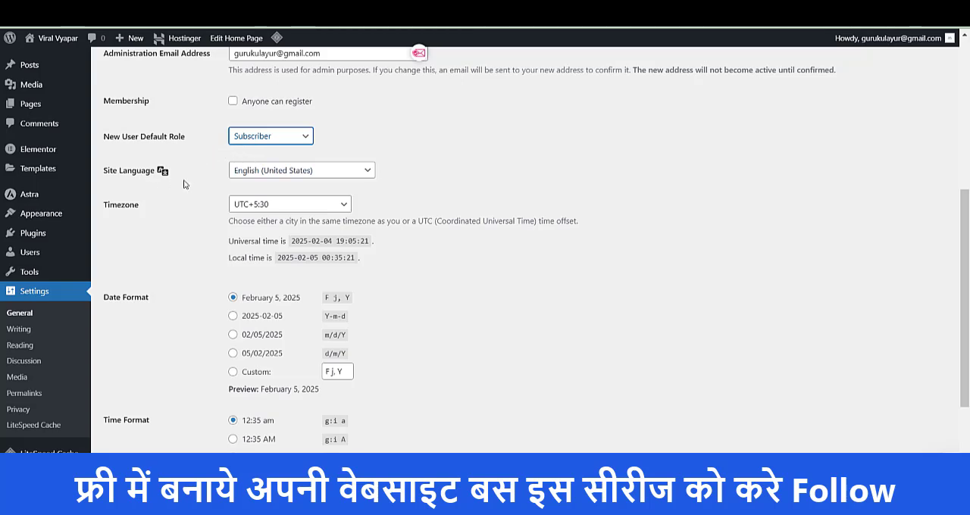
pyautogui.scroll(-1, 183, 184)
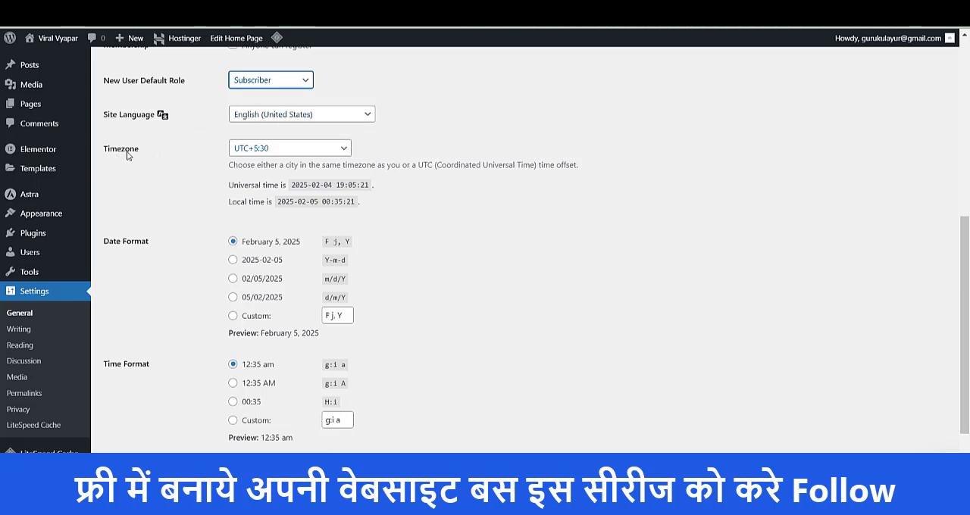
pyautogui.click(268, 150)
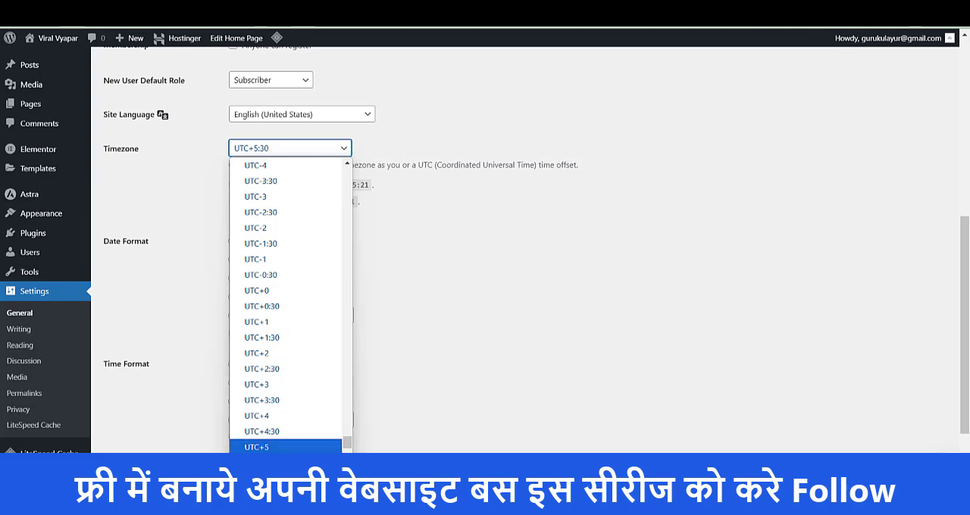
pyautogui.click(472, 346)
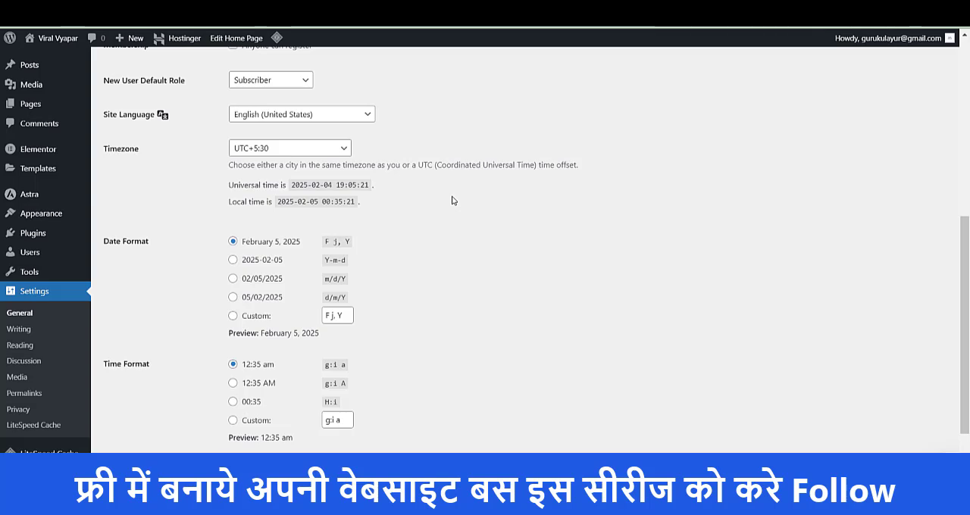
pyautogui.scroll(-1, 452, 200)
pyautogui.scroll(-1, 452, 200)
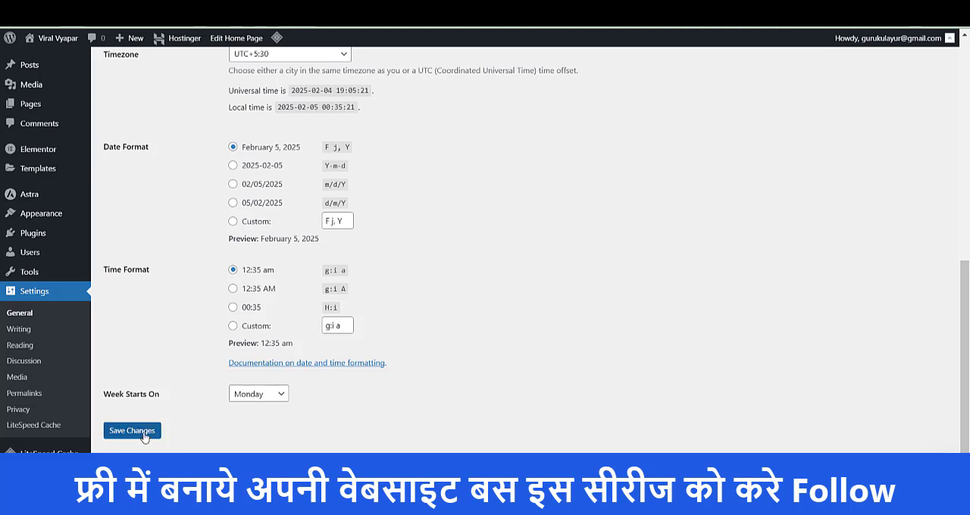
# - Check the default post category choices in the Writing settings, and view the Reading settings
pyautogui.click(34, 330)
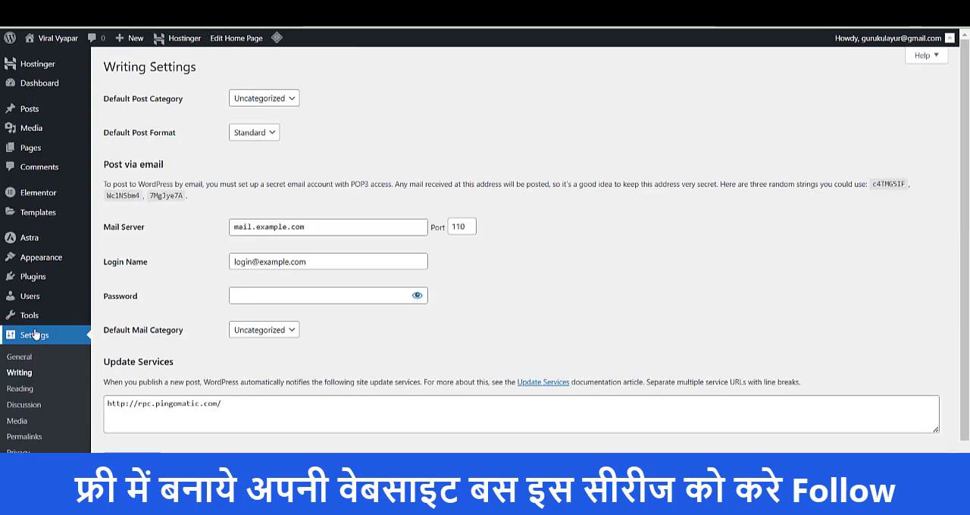
pyautogui.click(254, 99)
pyautogui.click(254, 99)
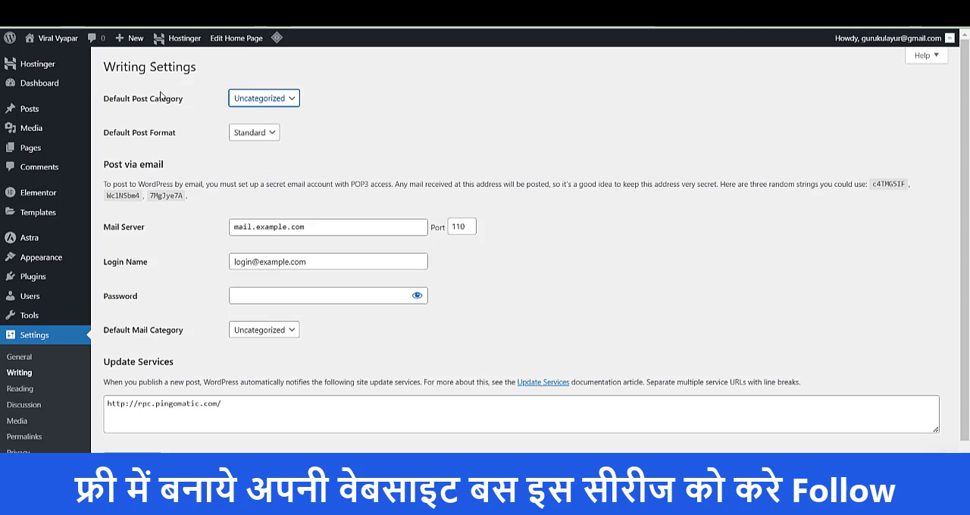
pyautogui.click(20, 390)
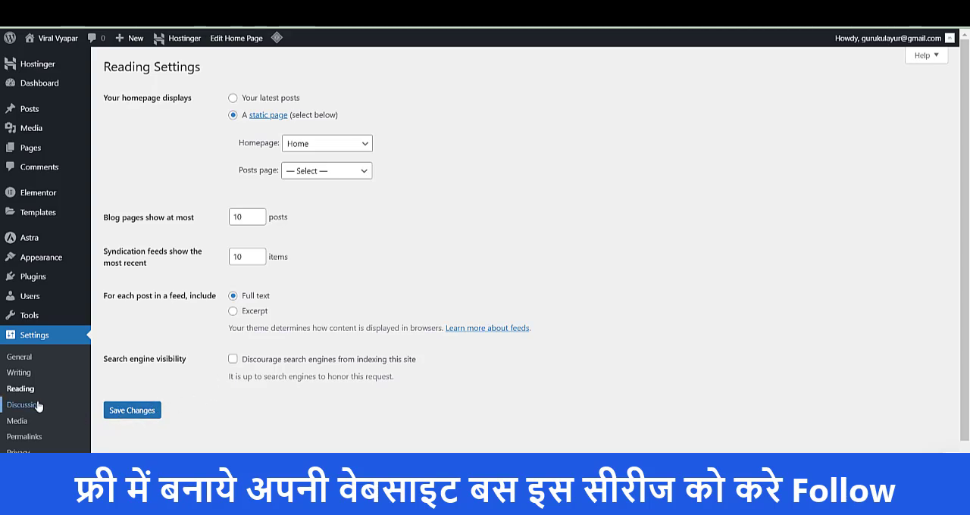
# - Open the Permalink settings and select Post name as the permalink structure
pyautogui.click(23, 421)
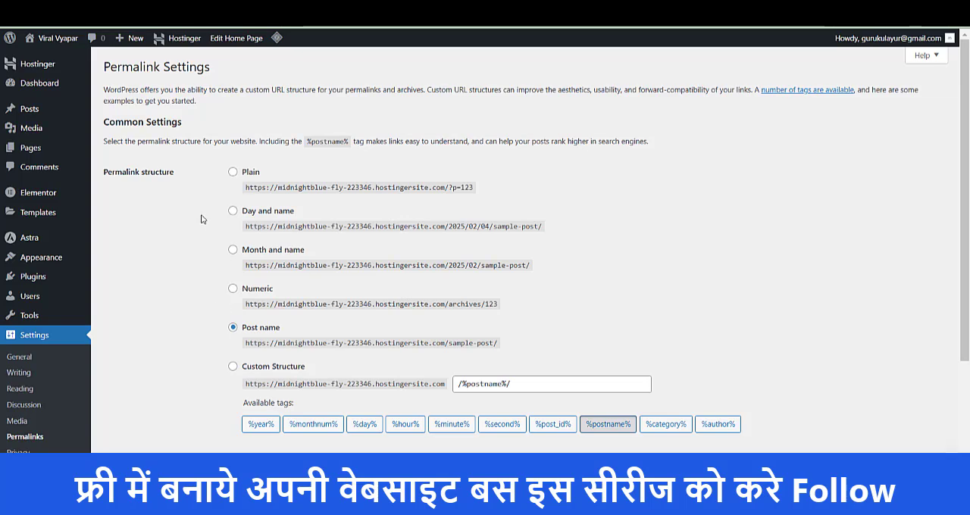
pyautogui.tripleClick(125, 173)
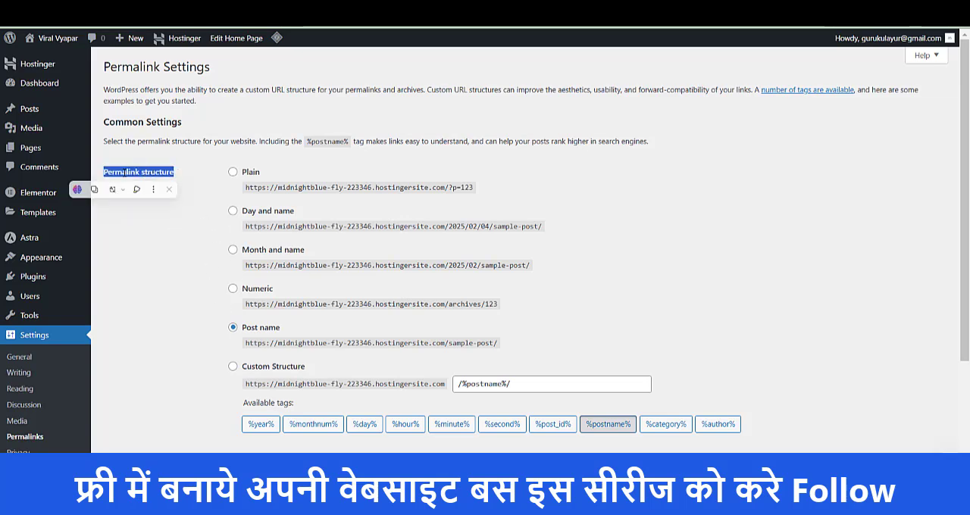
pyautogui.click(198, 271)
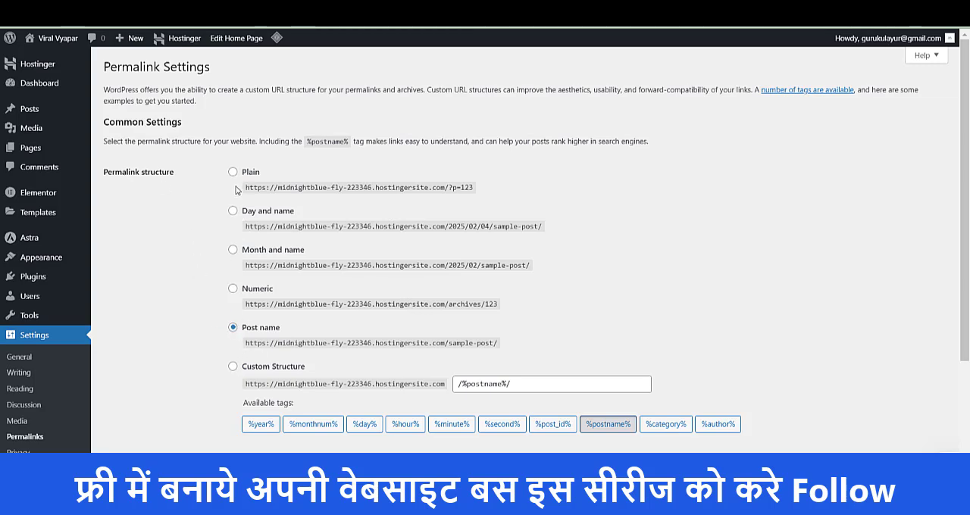
pyautogui.click(233, 289)
pyautogui.click(234, 329)
pyautogui.scroll(-3, 214, 336)
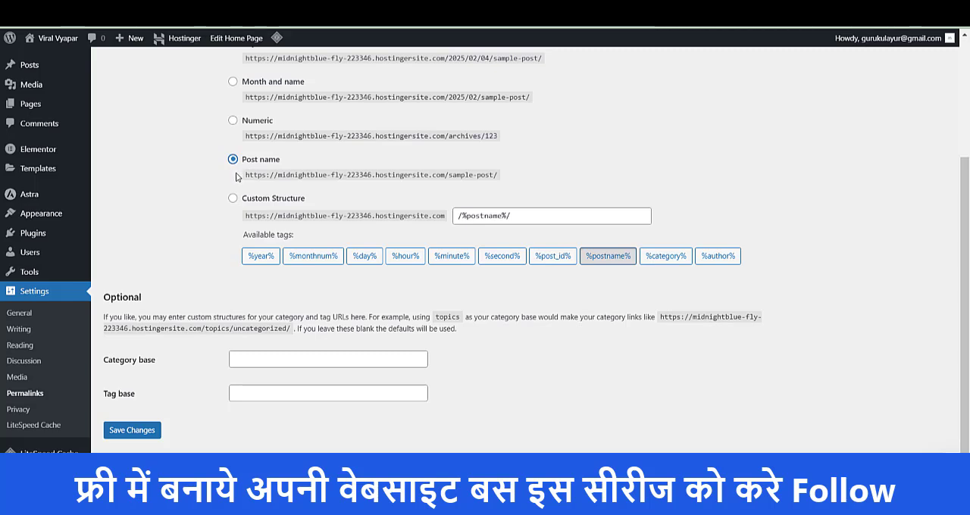
# - Open the Privacy settings to view the Privacy Policy page options
pyautogui.click(19, 409)
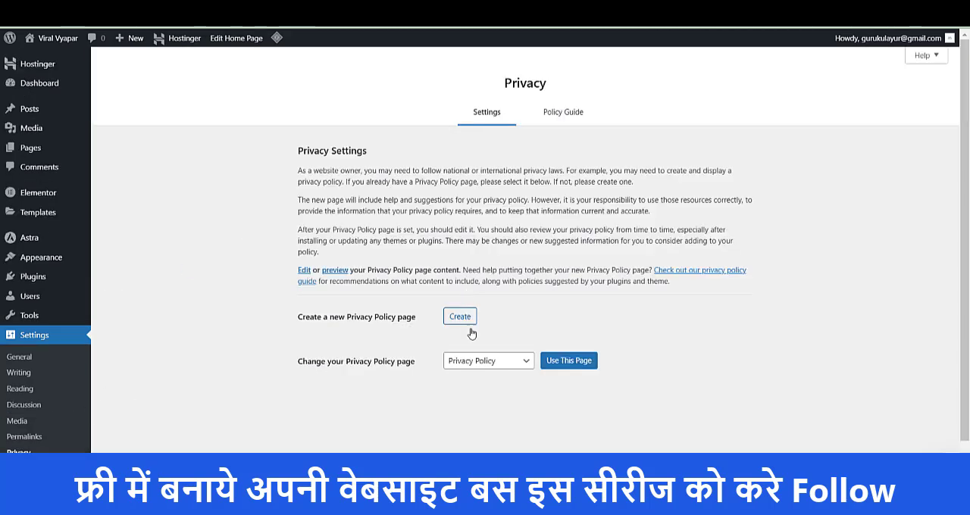